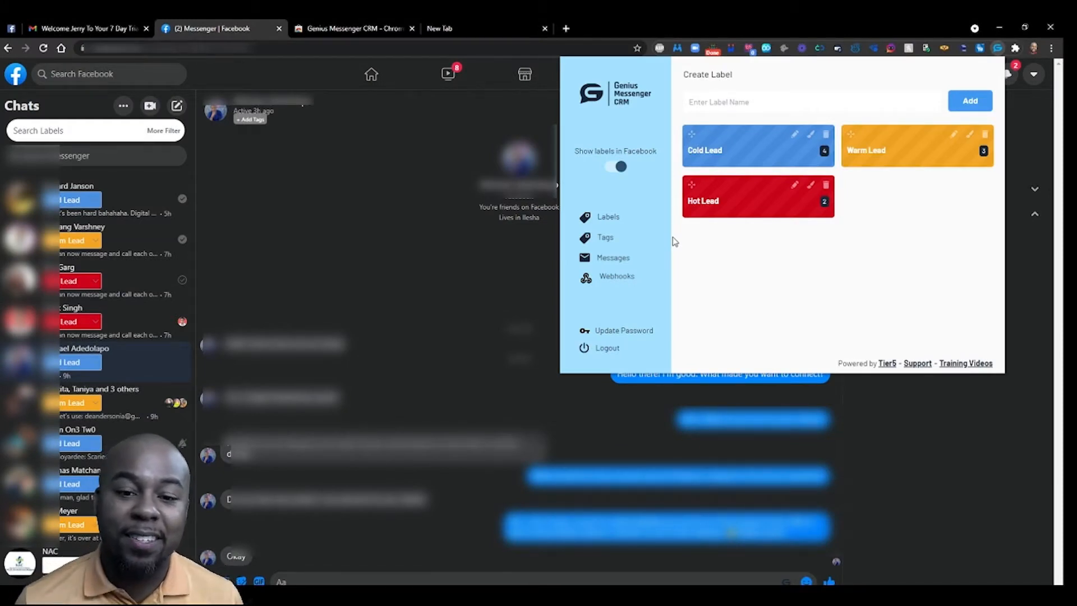
# - Switch to the Create Tags view, ready to enter a tag name
pyautogui.click(605, 238)
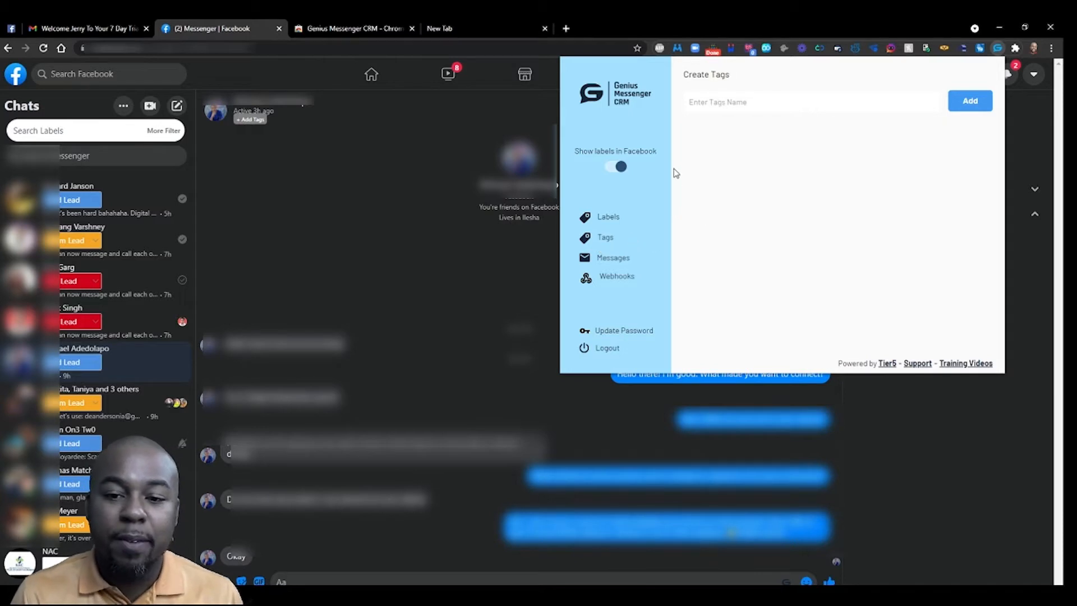
pyautogui.click(741, 104)
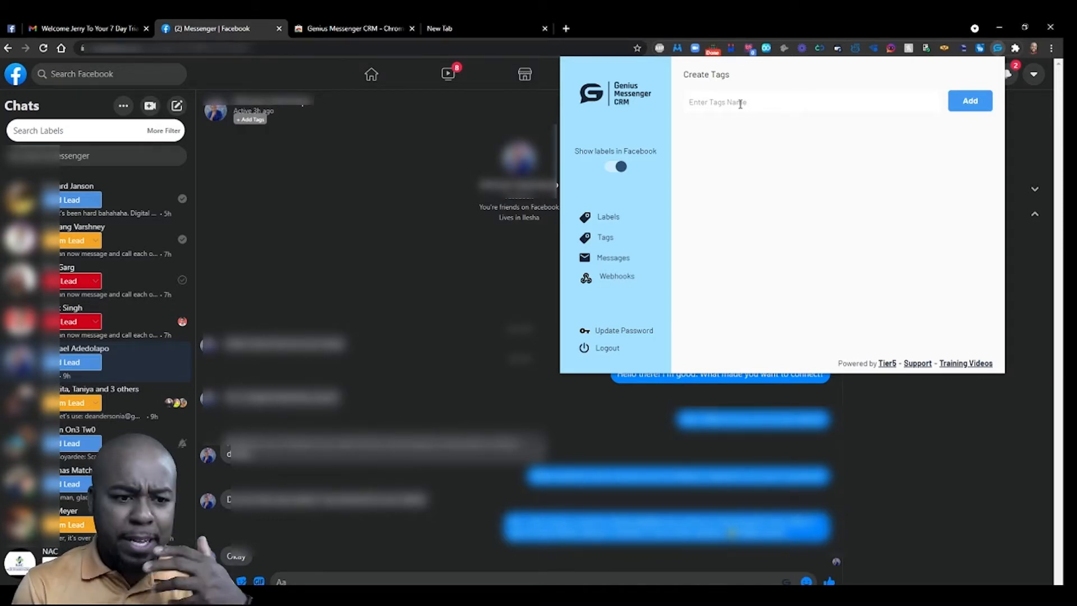
# - Add three new tags: Monthly, Annual and Lifetime
pyautogui.click(740, 104)
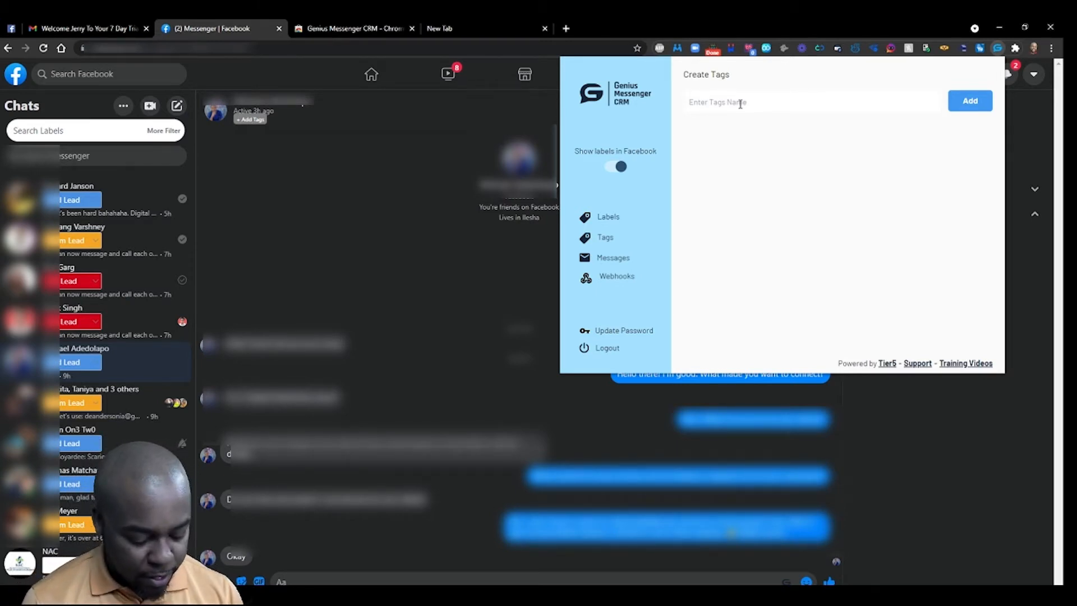
pyautogui.write('Monthly')
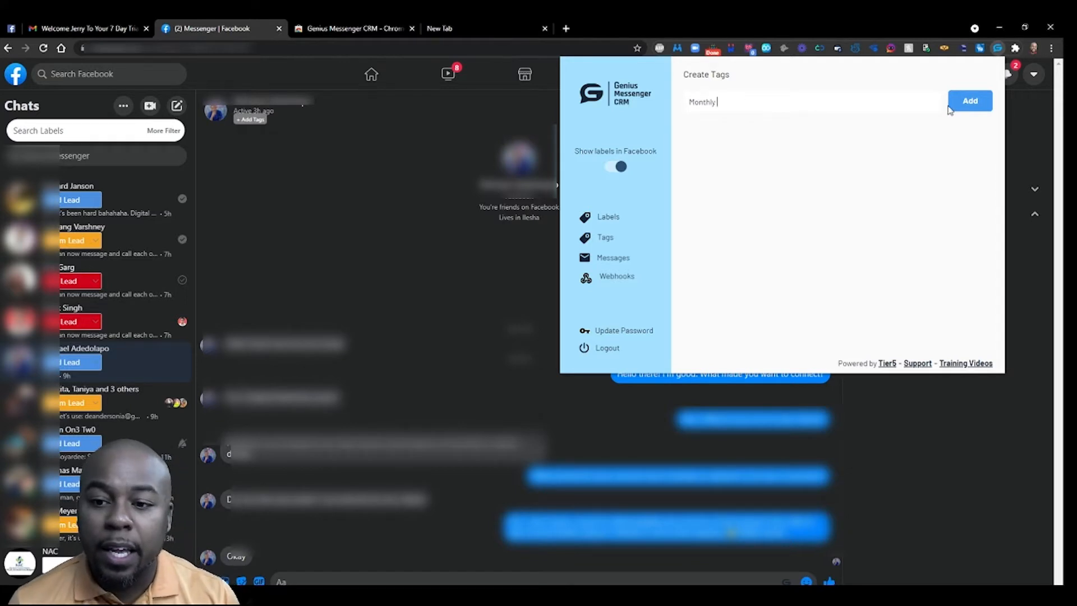
pyautogui.click(982, 106)
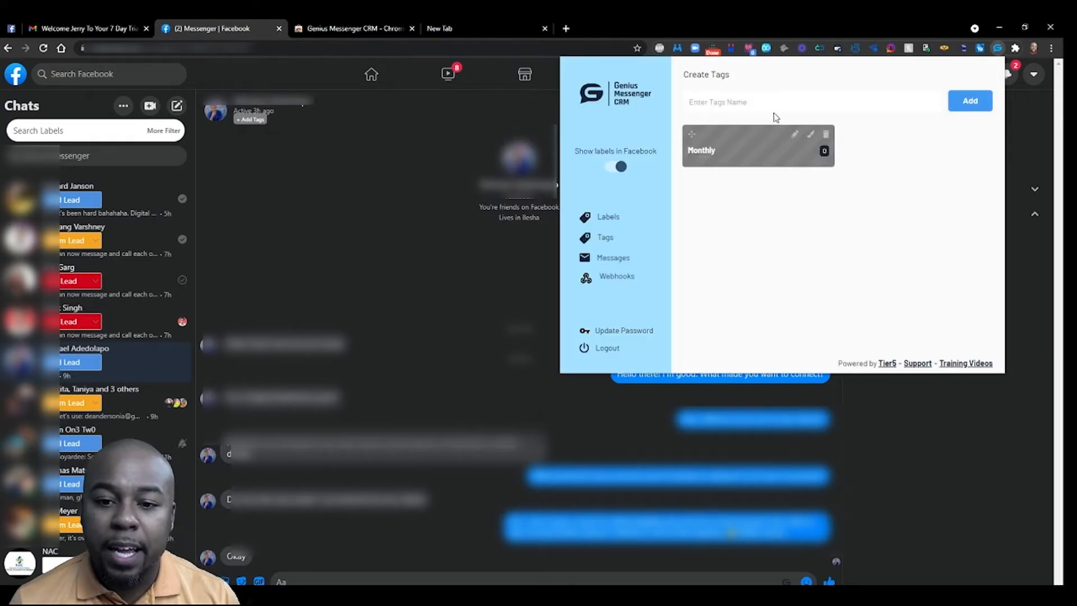
pyautogui.click(971, 103)
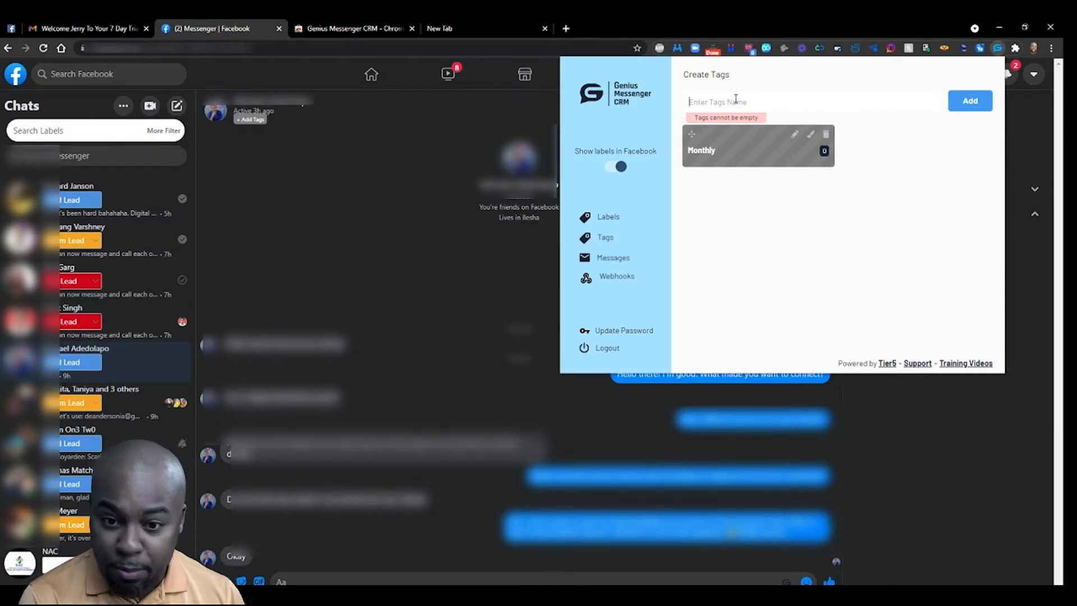
pyautogui.write('Annual')
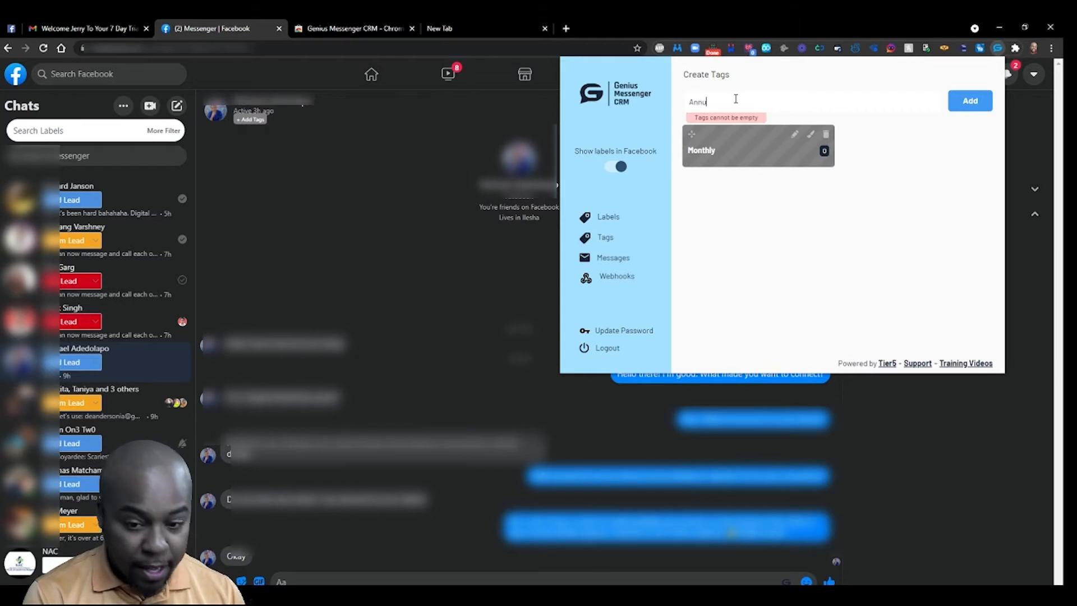
pyautogui.click(968, 104)
pyautogui.click(743, 101)
pyautogui.write('Lifetime')
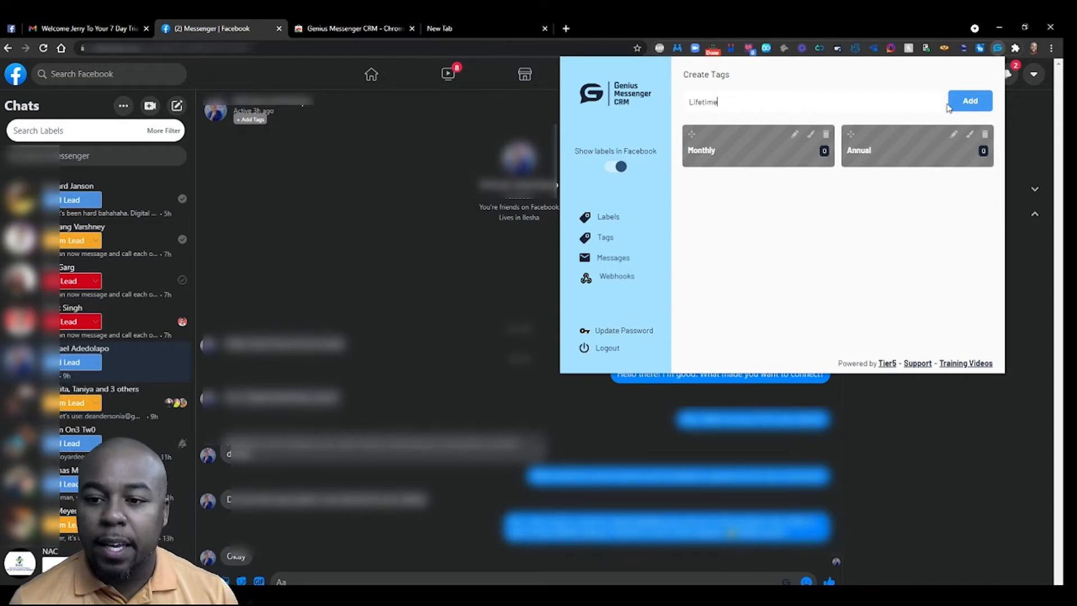
pyautogui.click(967, 104)
pyautogui.click(810, 135)
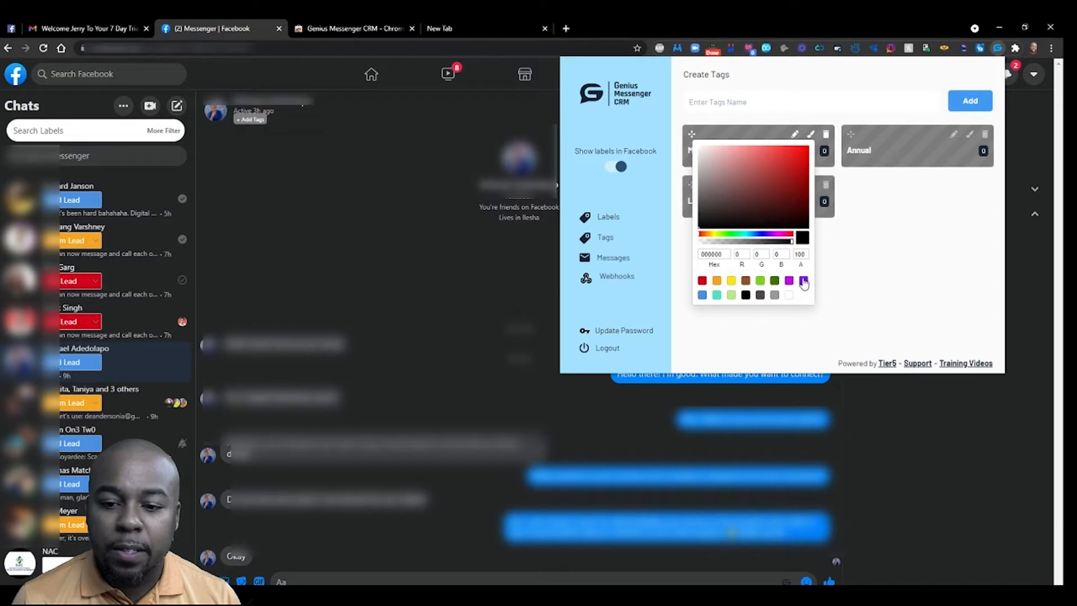
# - Colour Monthly and Annual purple, and give Lifetime a lighter purple shade
pyautogui.click(803, 280)
pyautogui.click(903, 212)
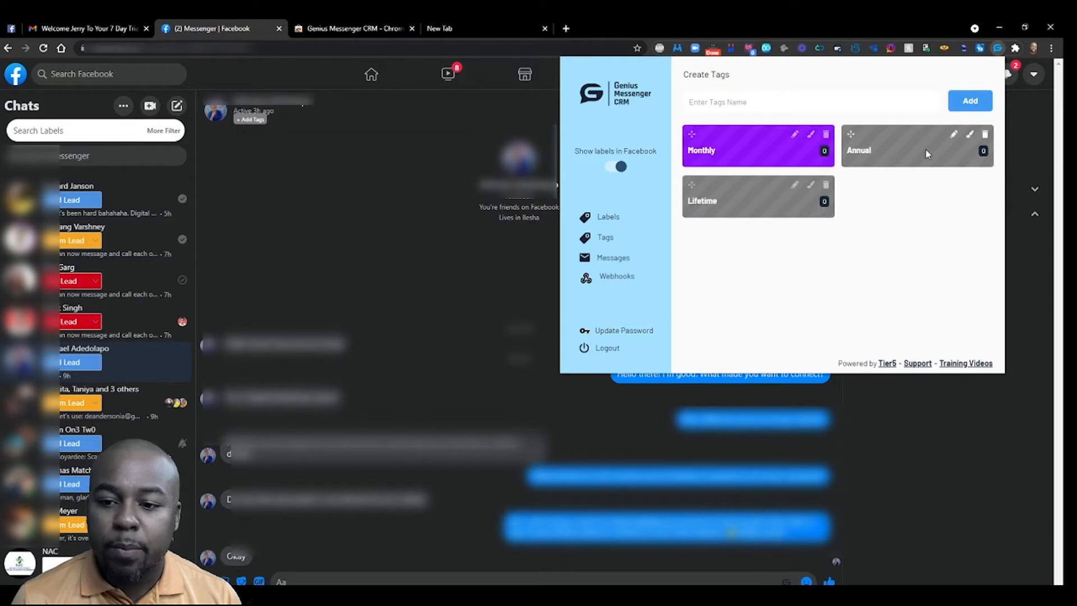
pyautogui.click(968, 135)
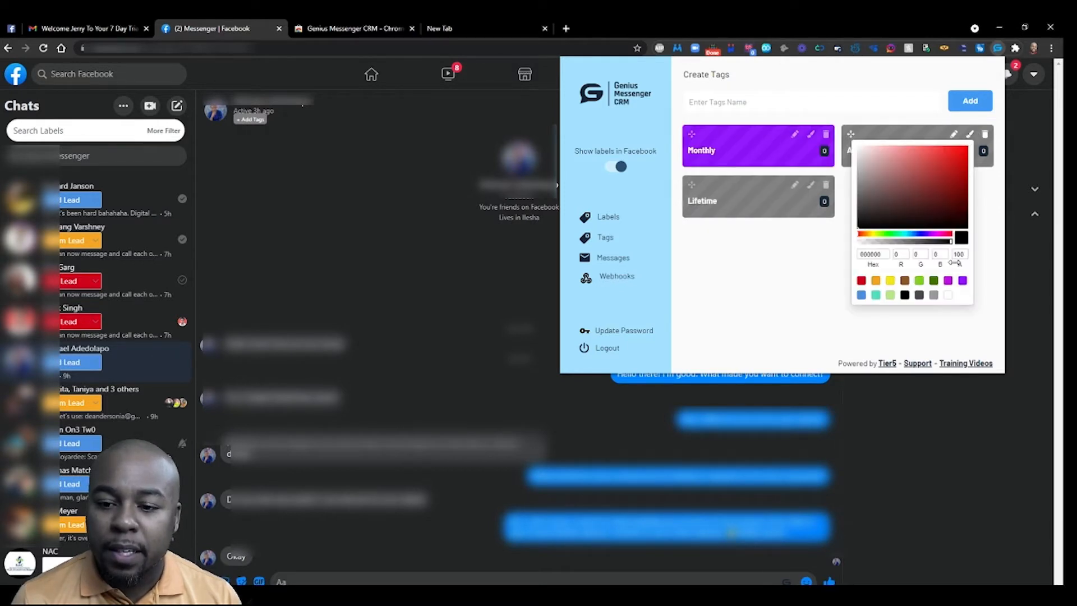
pyautogui.click(948, 280)
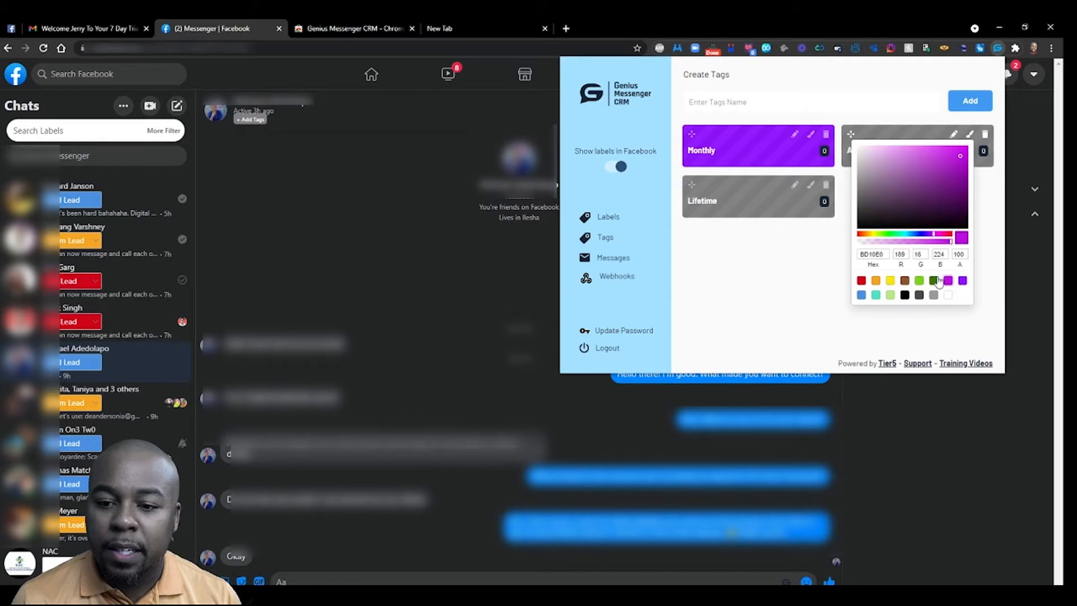
pyautogui.click(831, 282)
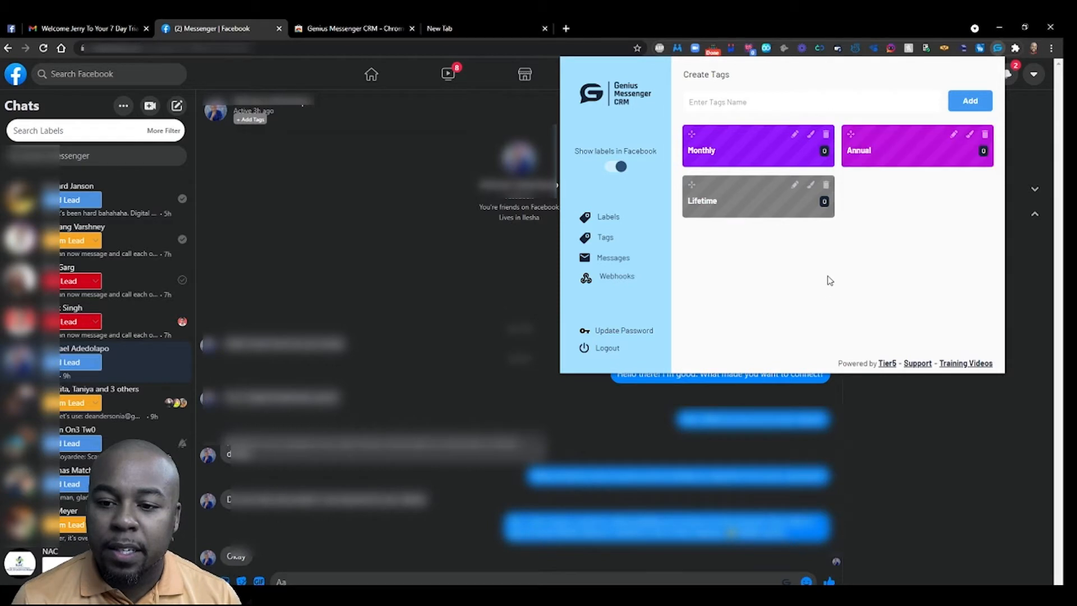
pyautogui.click(810, 185)
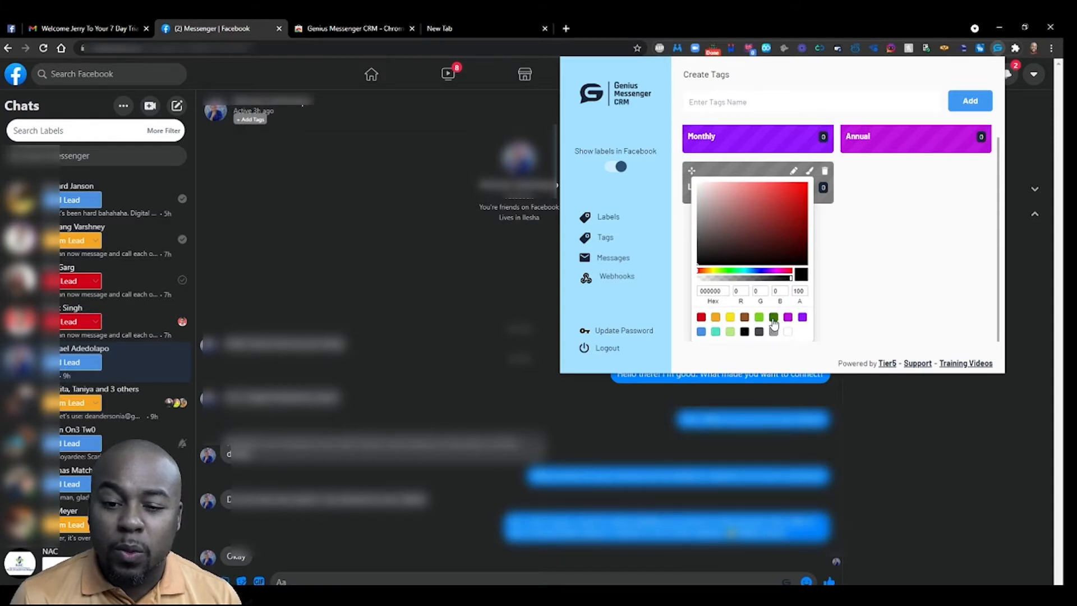
pyautogui.click(788, 317)
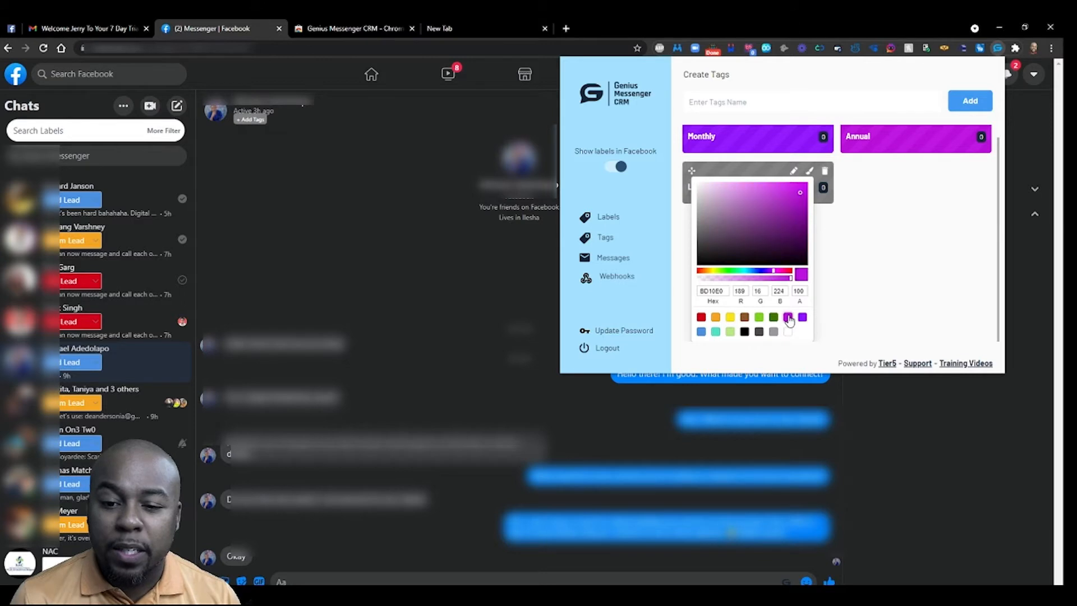
pyautogui.click(793, 196)
pyautogui.moveTo(794, 196); pyautogui.dragTo(752, 203)
pyautogui.click(885, 251)
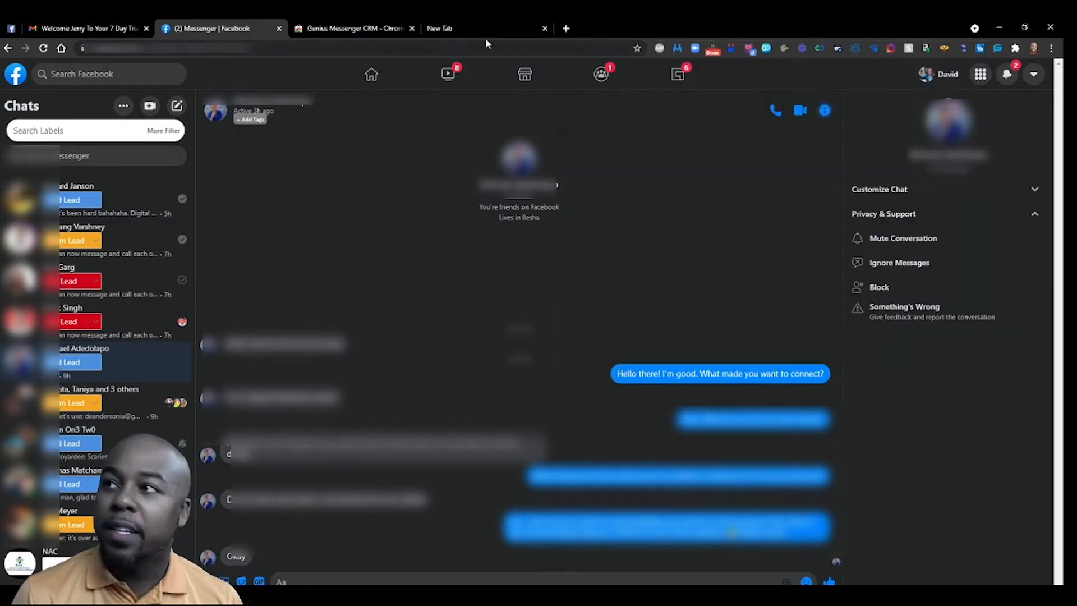
# - Back in the Messenger chat, apply the Monthly tag with no webhook selected
pyautogui.click(43, 48)
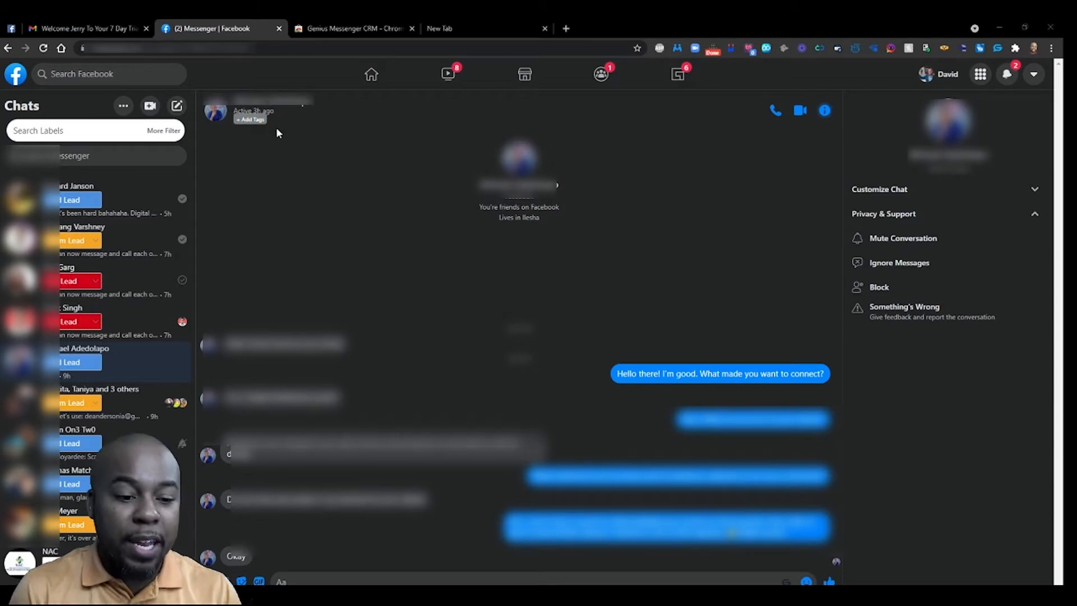
pyautogui.click(245, 120)
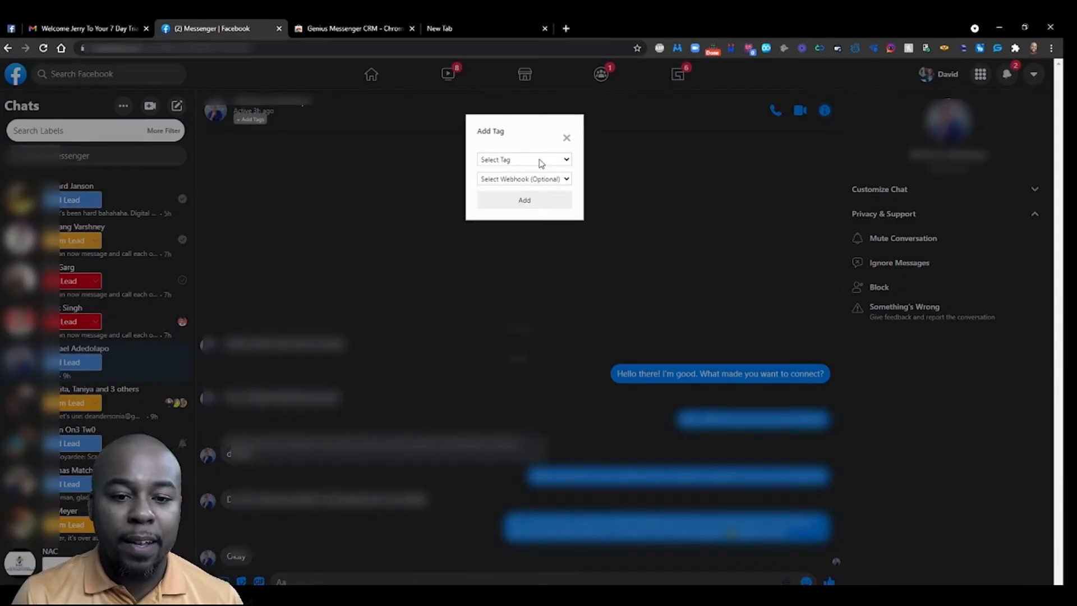
pyautogui.click(561, 164)
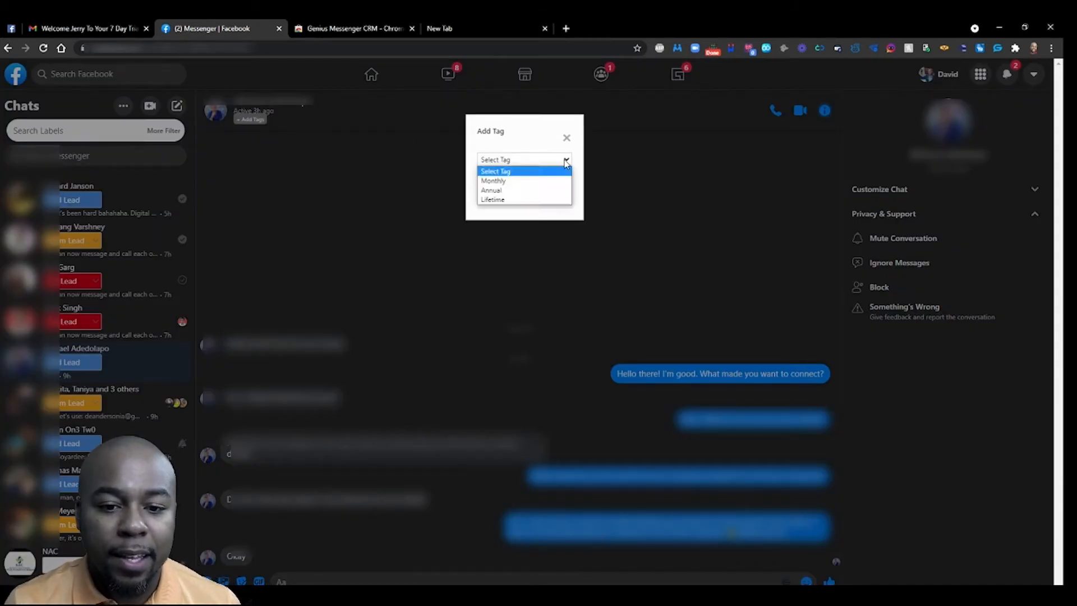
pyautogui.click(525, 182)
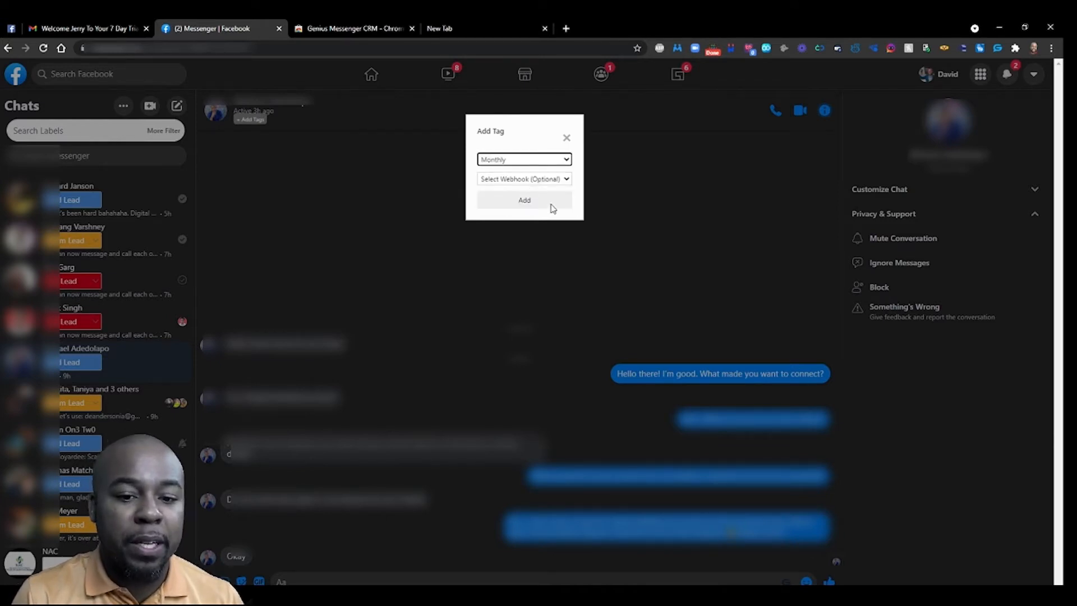
pyautogui.click(567, 180)
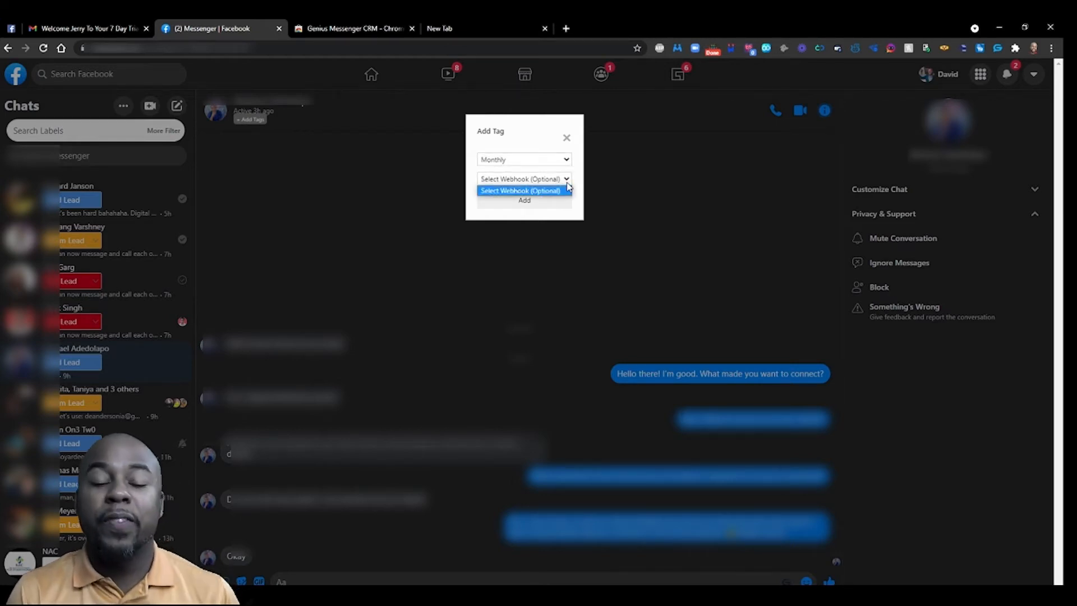
pyautogui.click(568, 190)
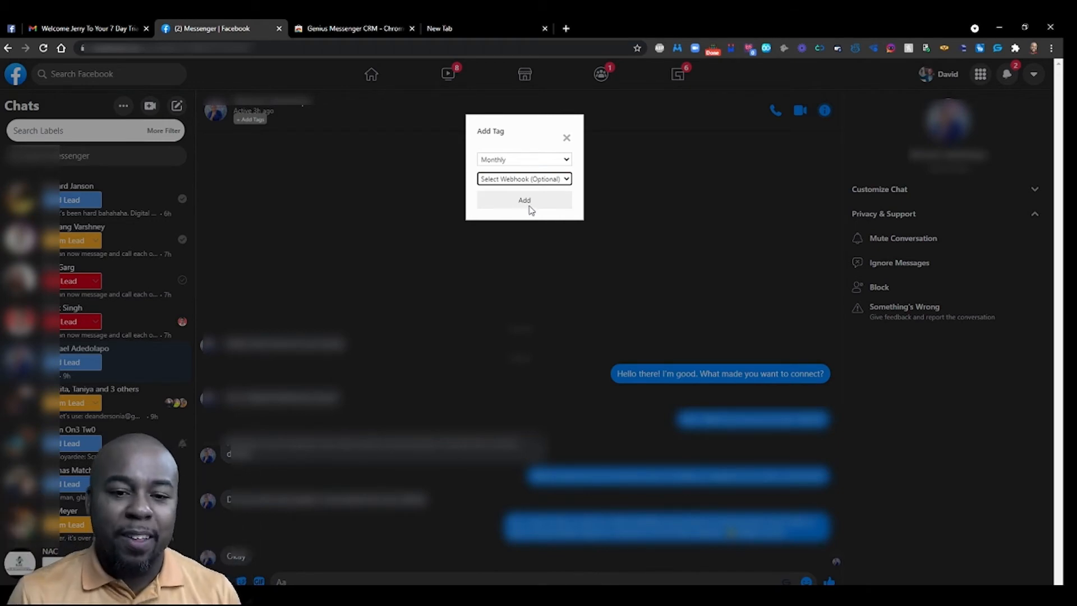
pyautogui.click(528, 205)
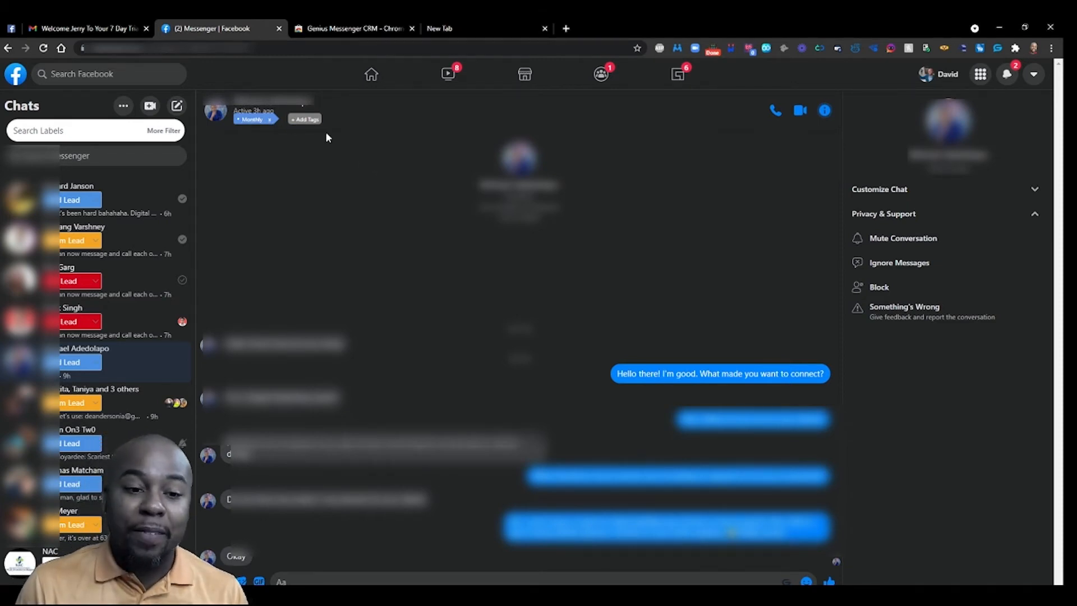
# - Add the Lifetime tag to the chat, then reopen the CRM label overview
pyautogui.click(302, 120)
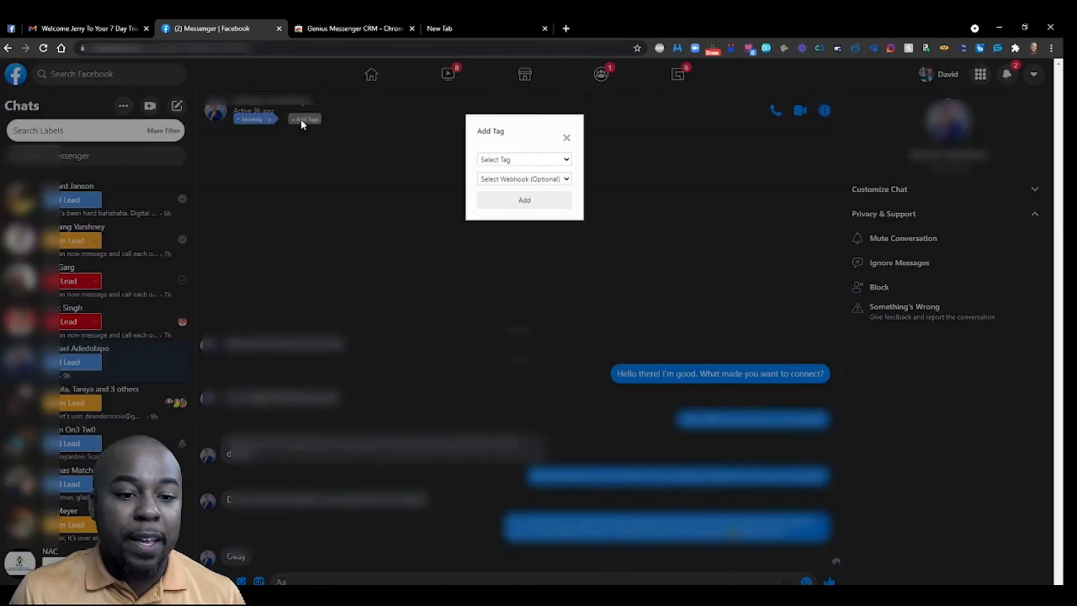
pyautogui.click(503, 160)
pyautogui.click(516, 201)
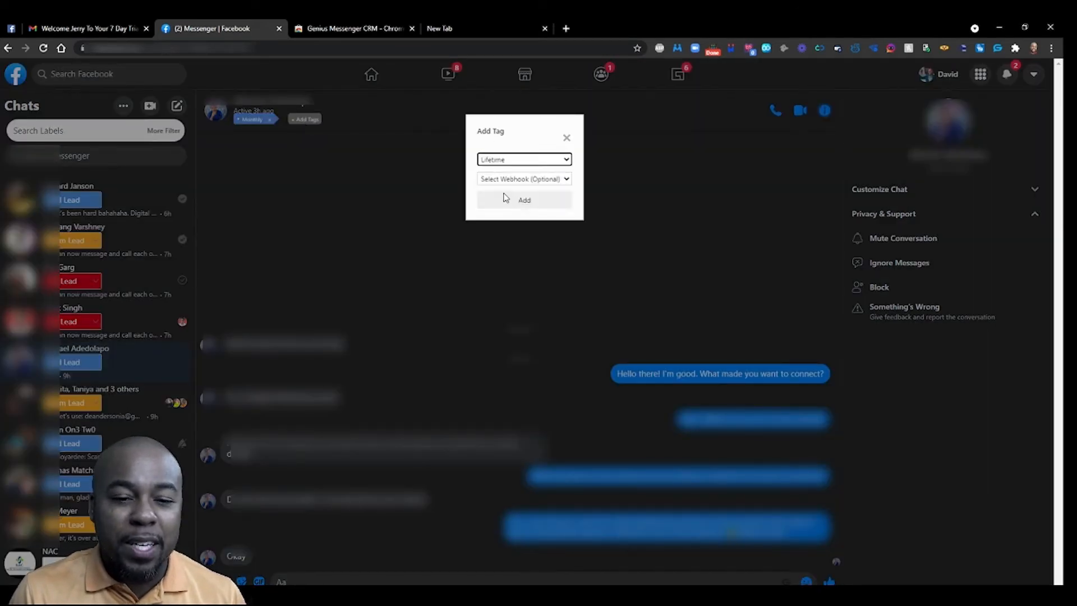
pyautogui.click(529, 204)
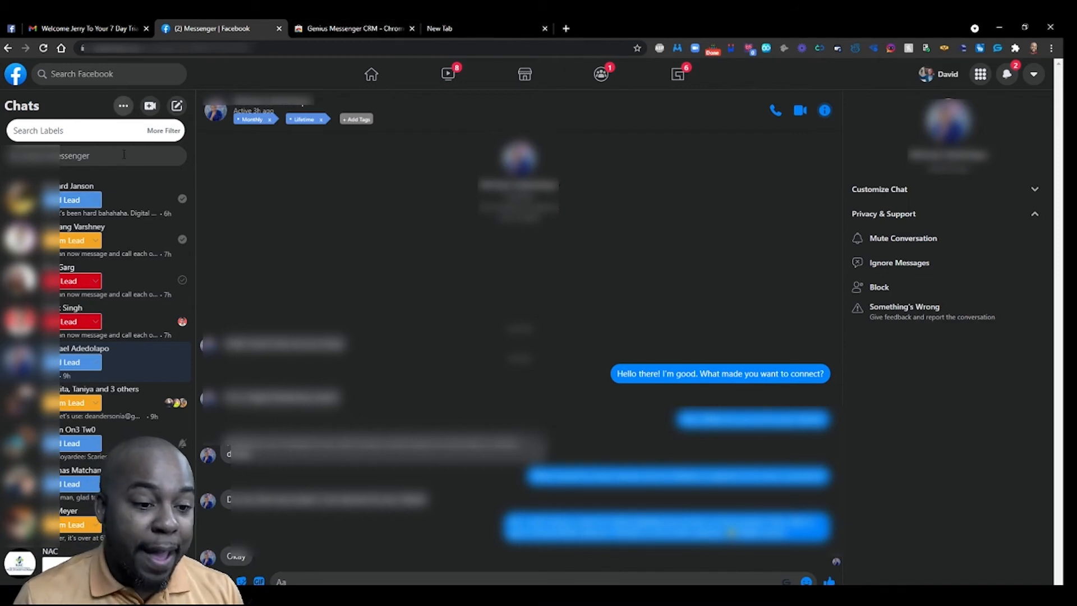
pyautogui.click(997, 48)
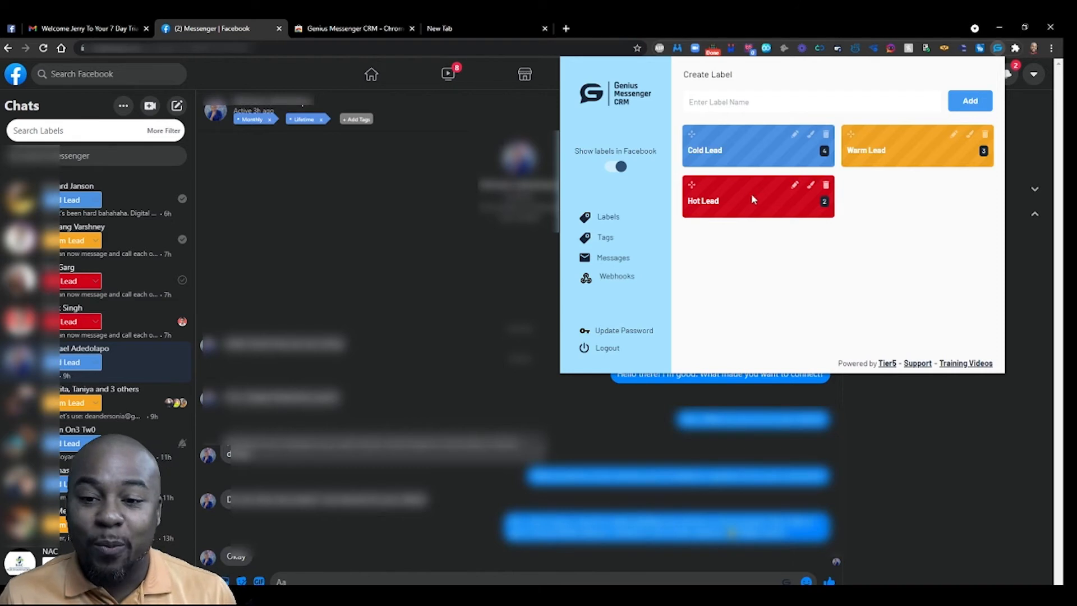
# - List the Cold Lead contacts and open a Messenger chat with one of them
pyautogui.click(825, 153)
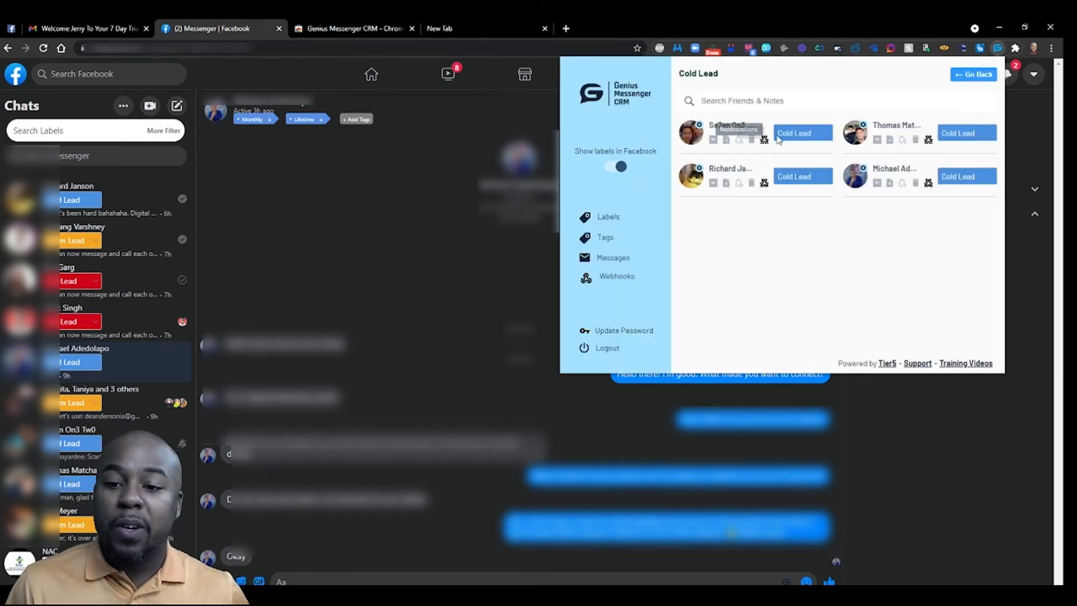
pyautogui.click(713, 140)
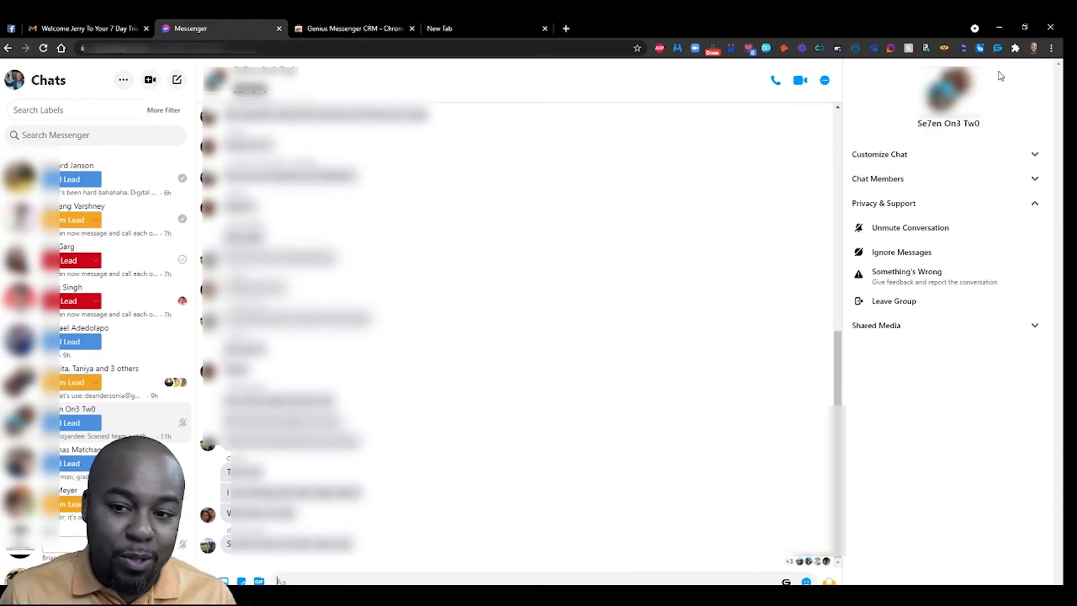
# - Open a chat with a Hot Lead contact, then list the two Hot Lead contacts again
pyautogui.click(998, 49)
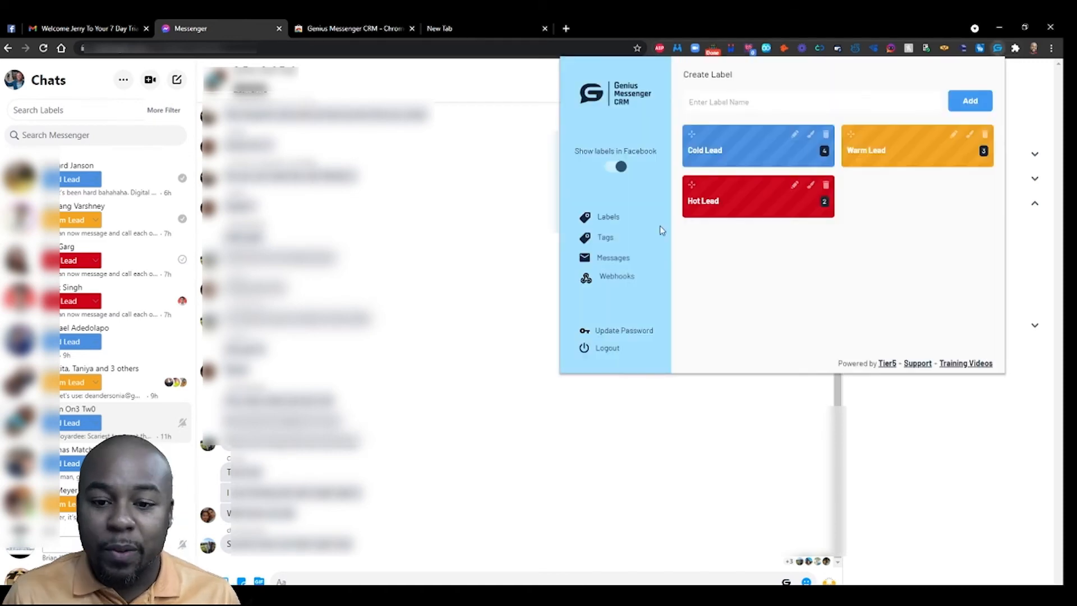
pyautogui.click(825, 204)
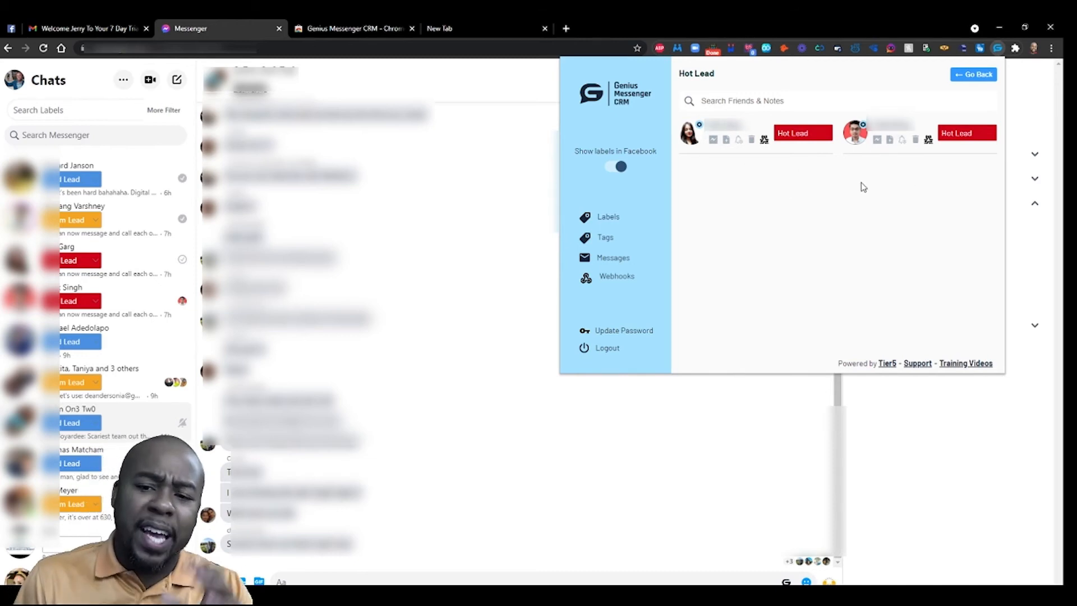
pyautogui.click(877, 140)
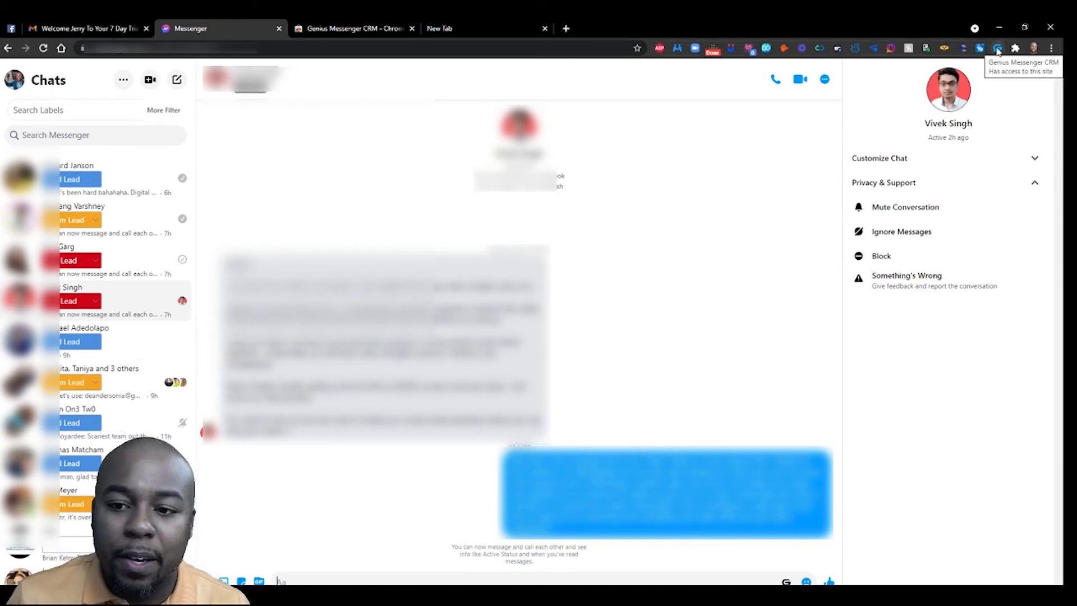
pyautogui.click(997, 51)
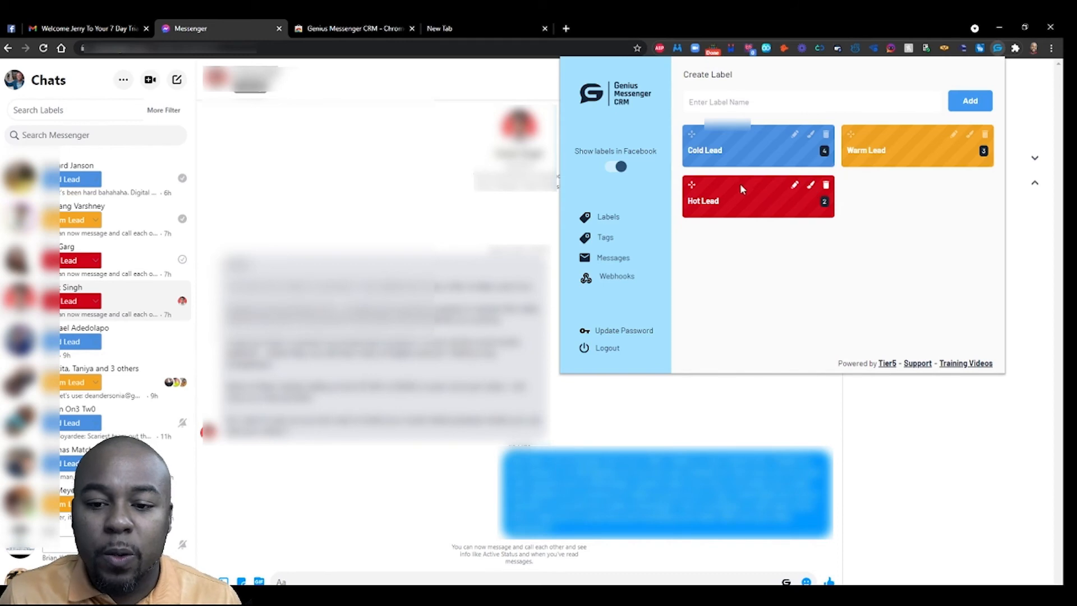
pyautogui.click(720, 211)
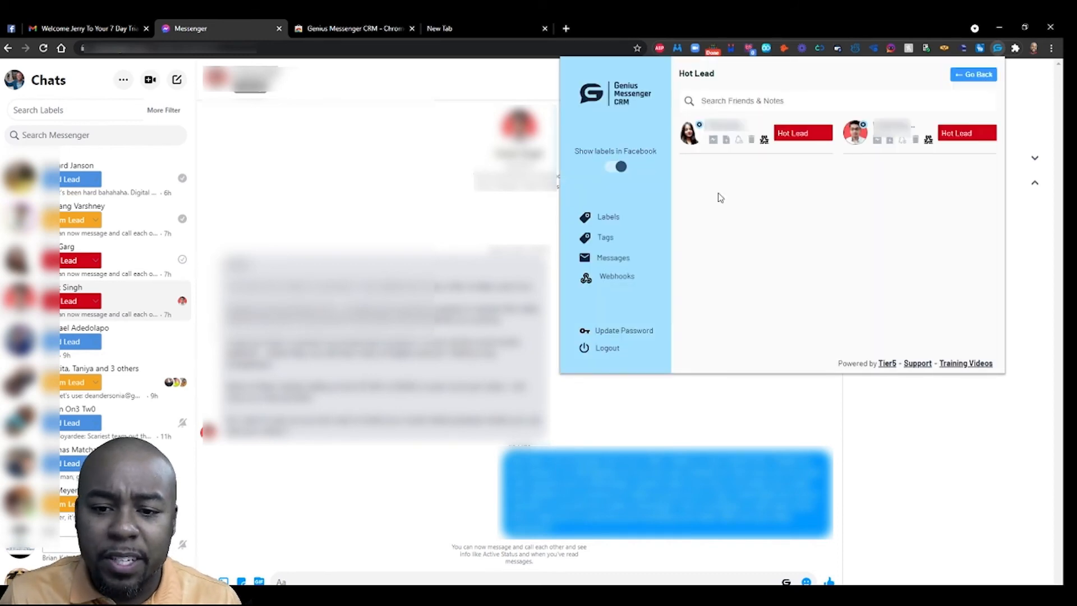
# - Save the note 'I need to find a picture' on the first Hot Lead contact, then go back
pyautogui.click(726, 140)
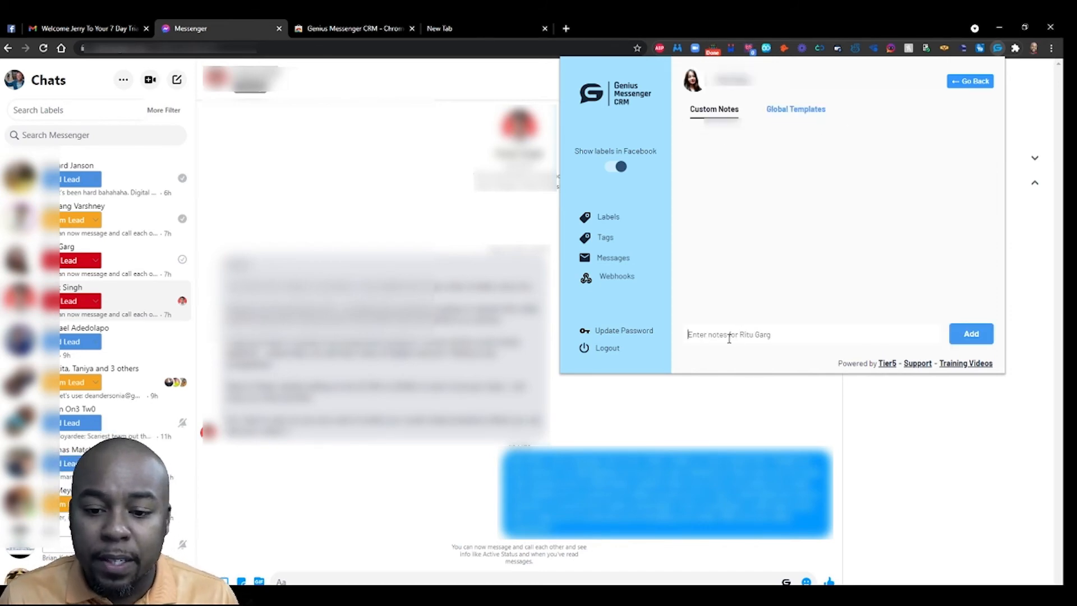
pyautogui.write('I need to find a picture')
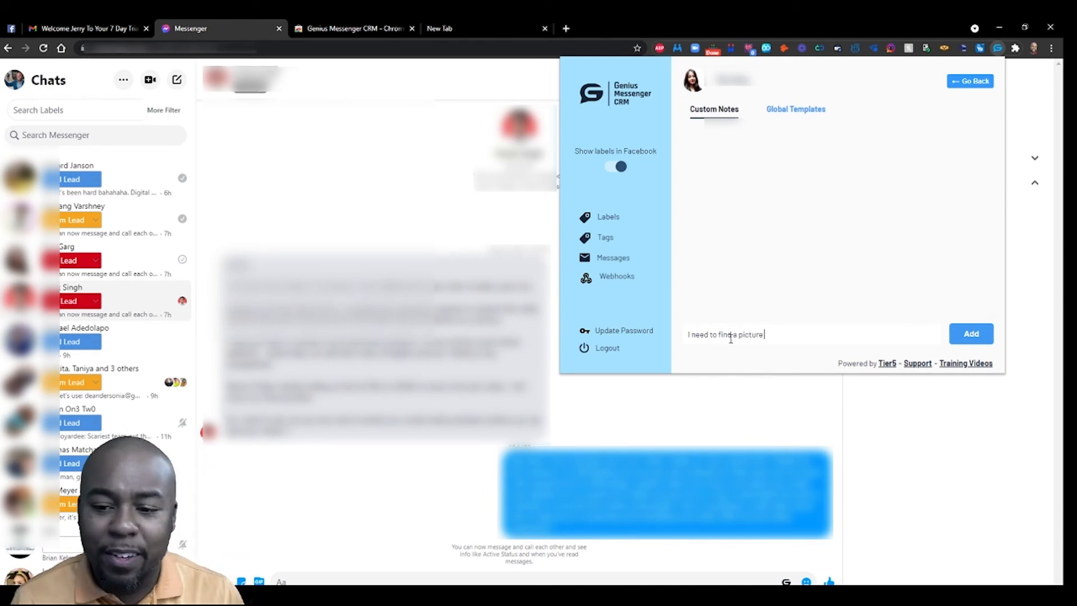
pyautogui.click(971, 334)
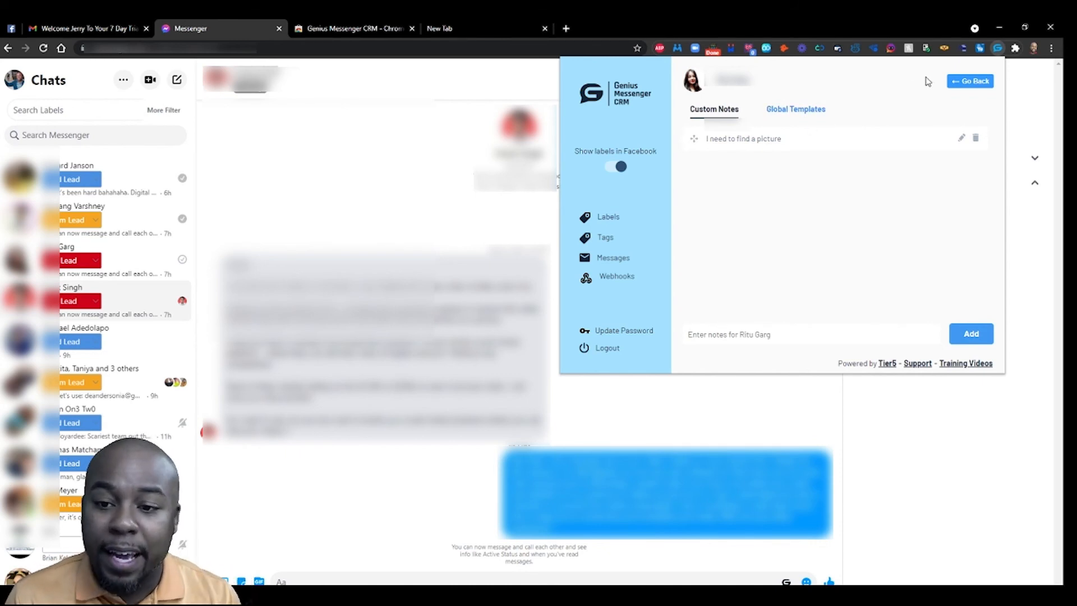
pyautogui.click(971, 84)
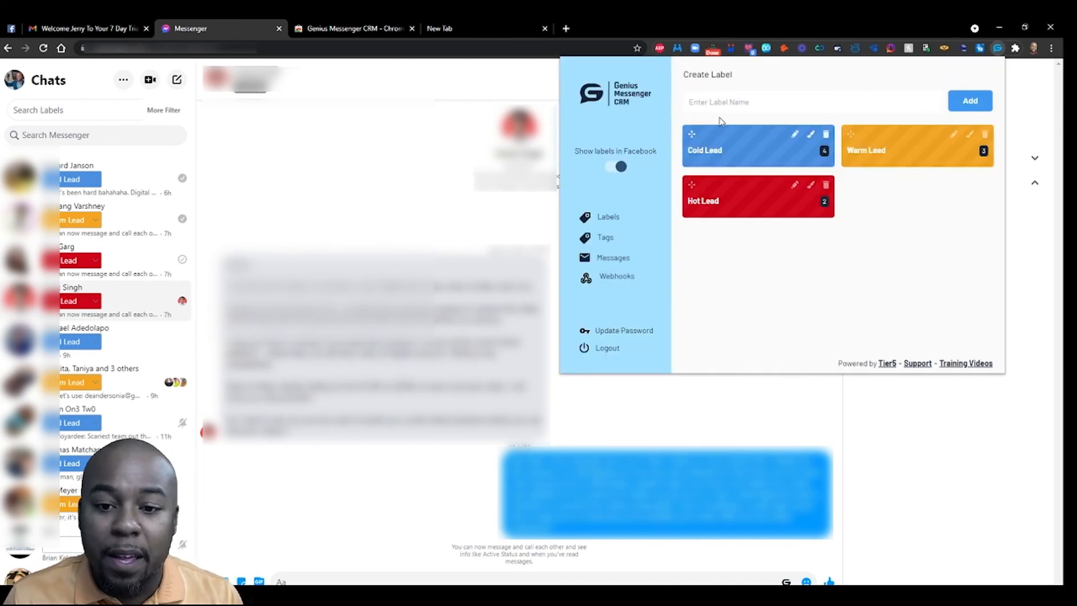
pyautogui.click(810, 212)
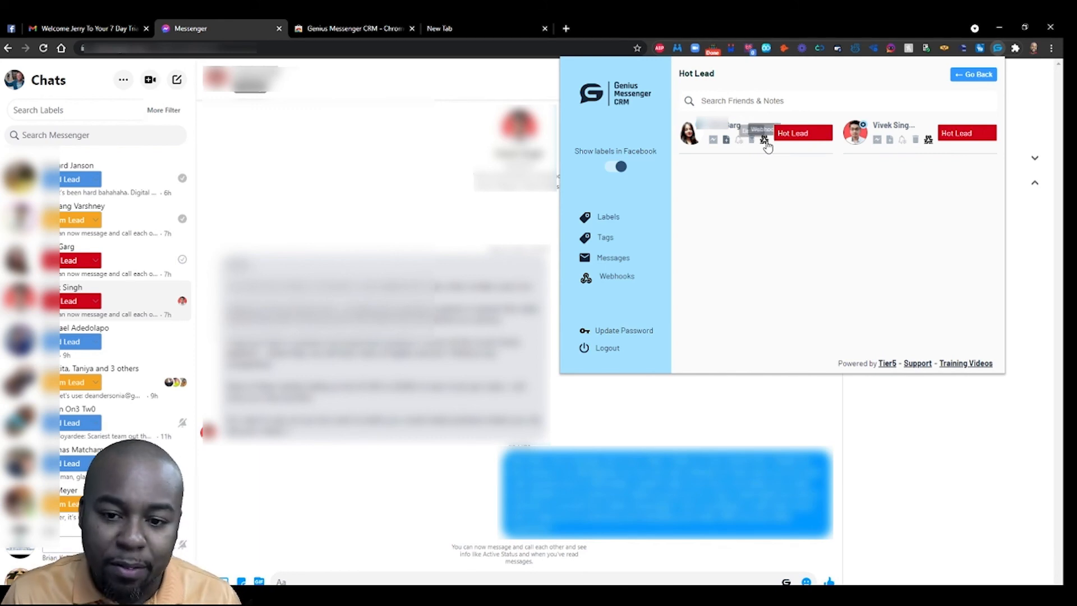
pyautogui.click(973, 74)
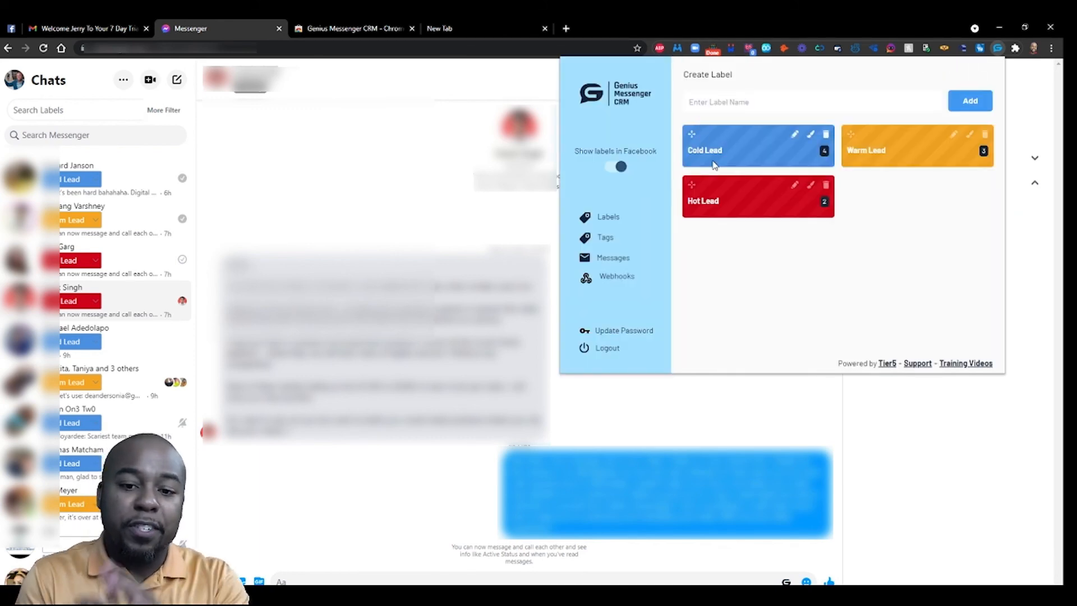